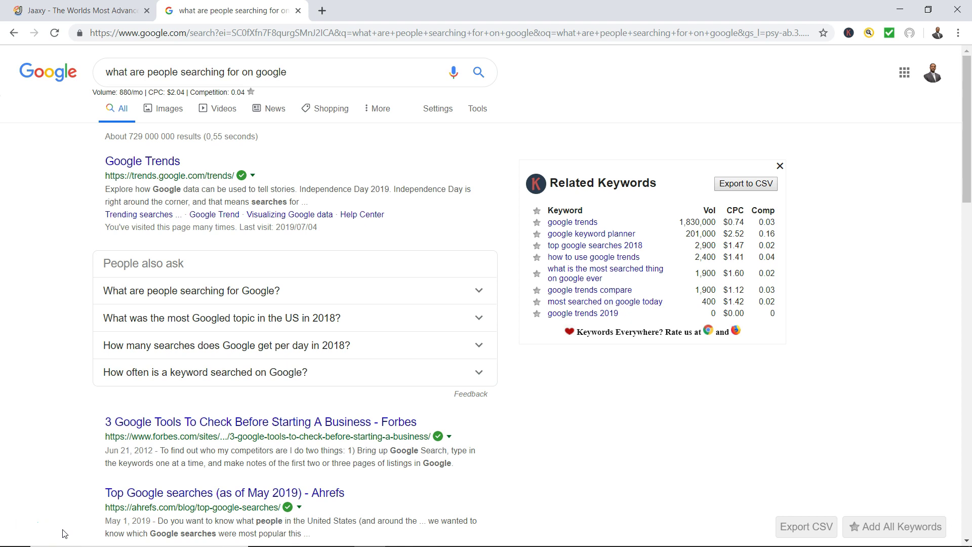
Go to google.com and search for 'What are people searching for on google'.
click(225, 35)
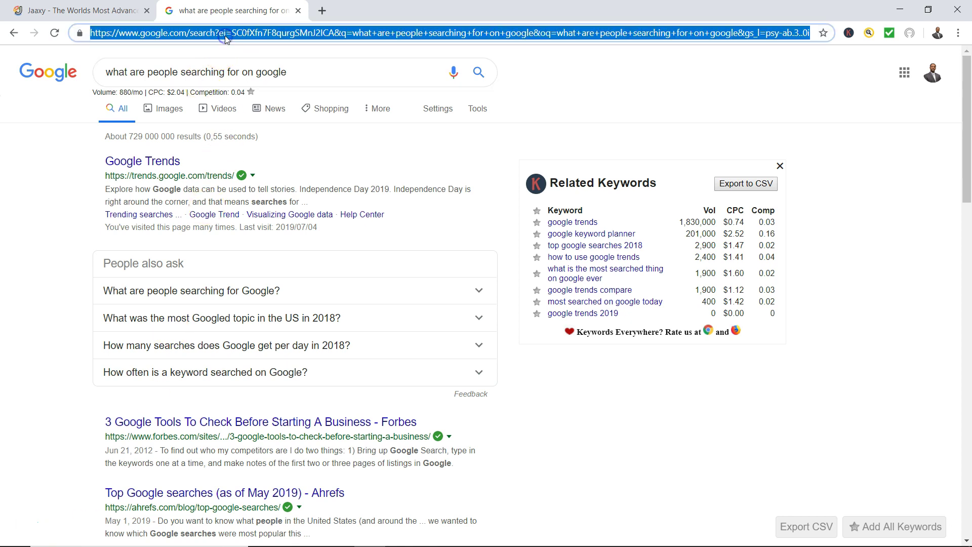
text(google.com)
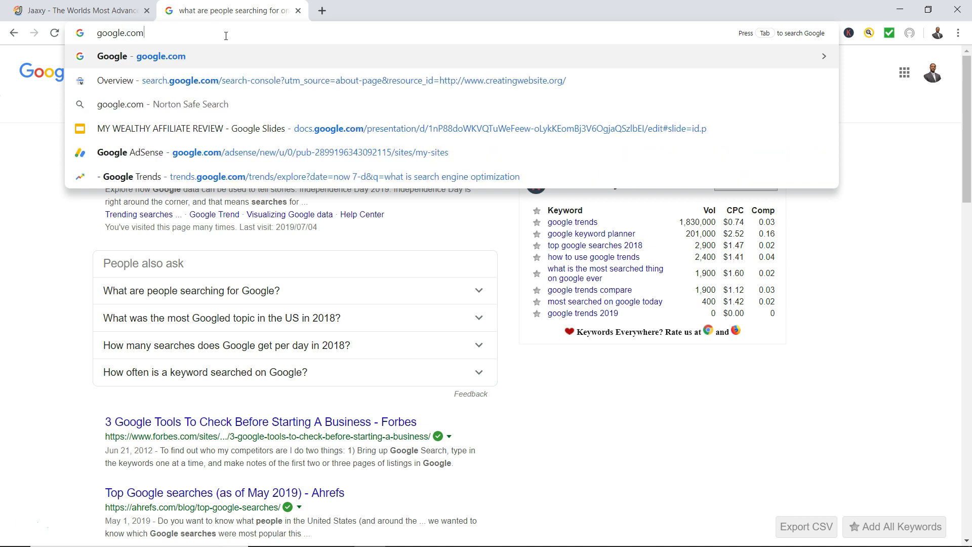
key(Return)
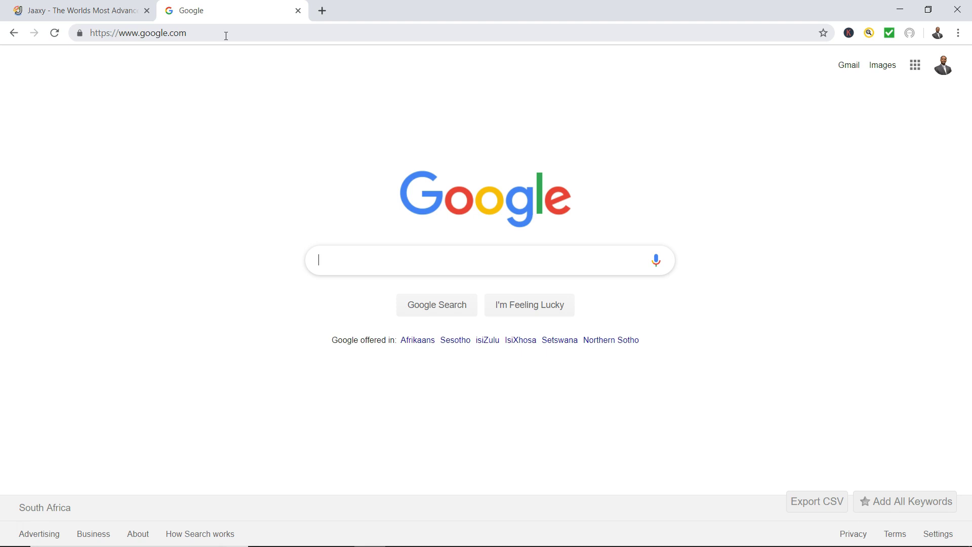
text(What are people )
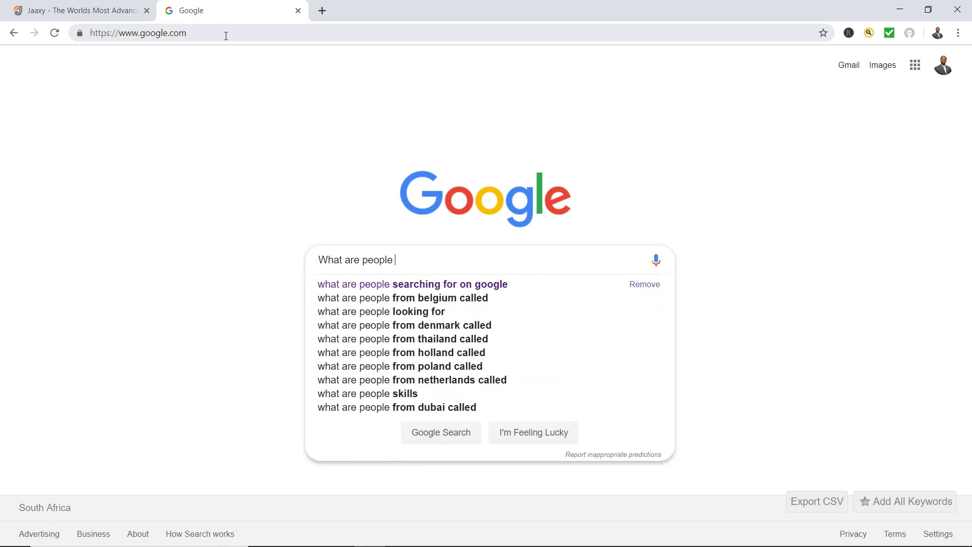
text(searching)
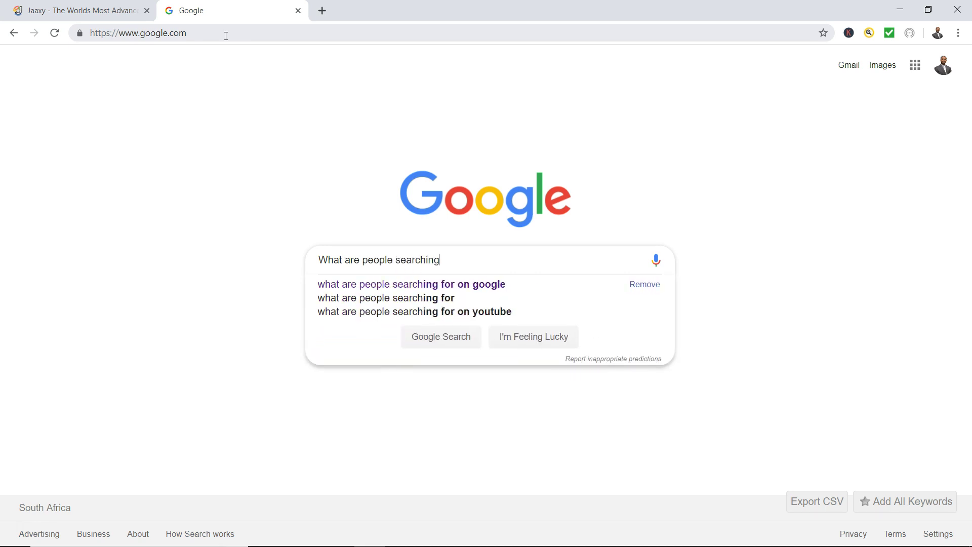
text( for on google)
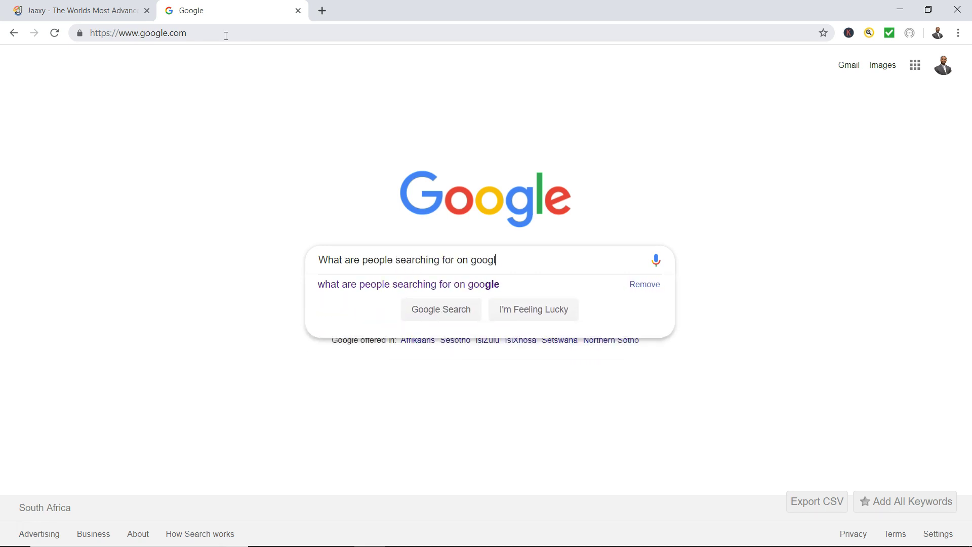
key(Return)
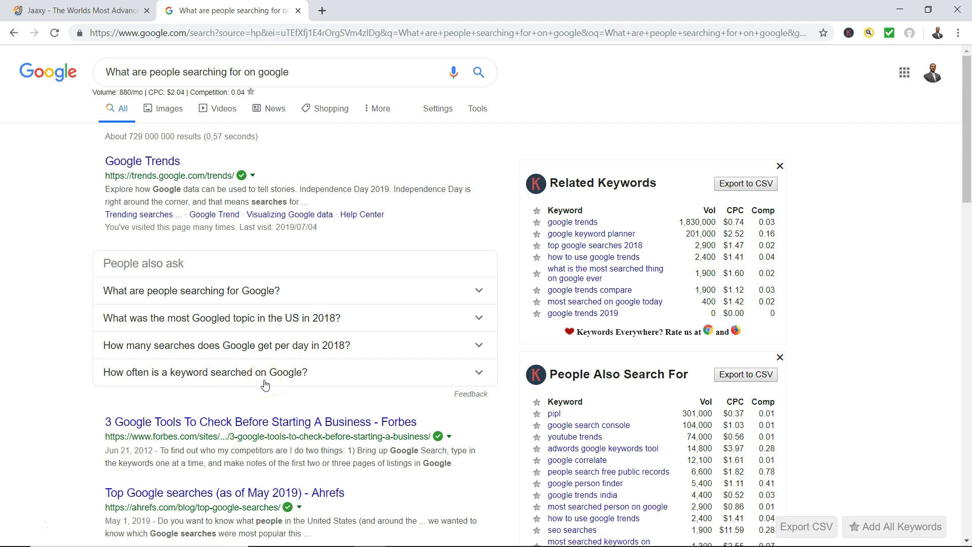
Expand and collapse the keyword search-frequency and search-count questions to load more People also ask entries.
click(481, 376)
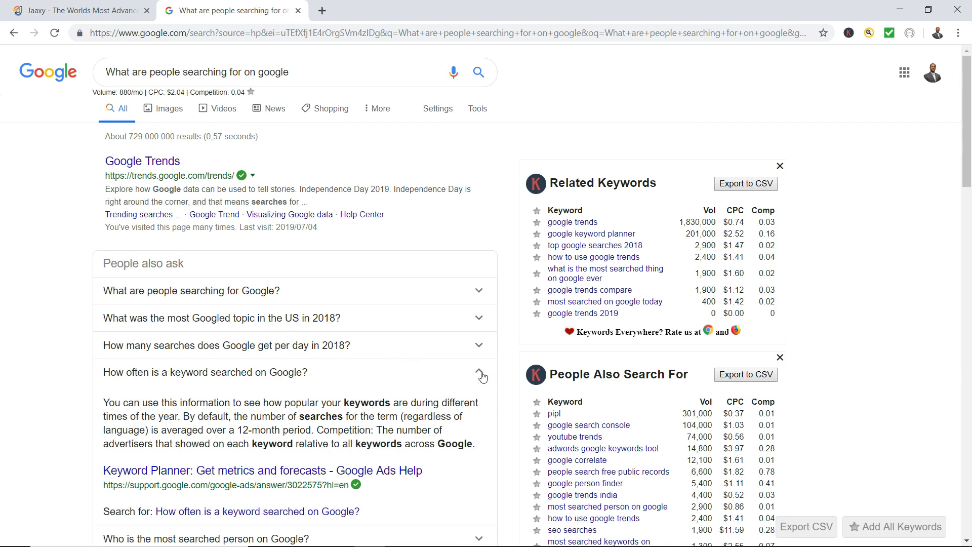
click(481, 375)
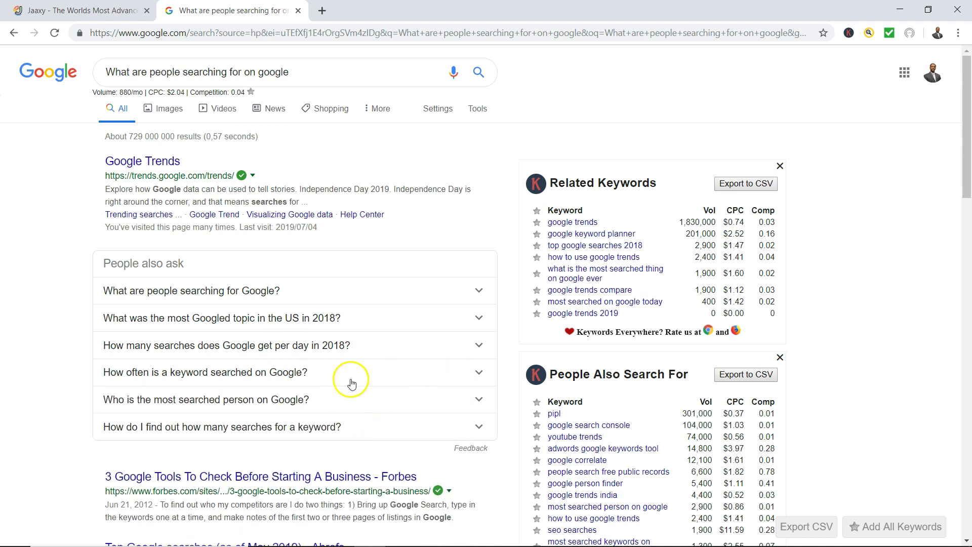
scroll(352, 383, down, 3)
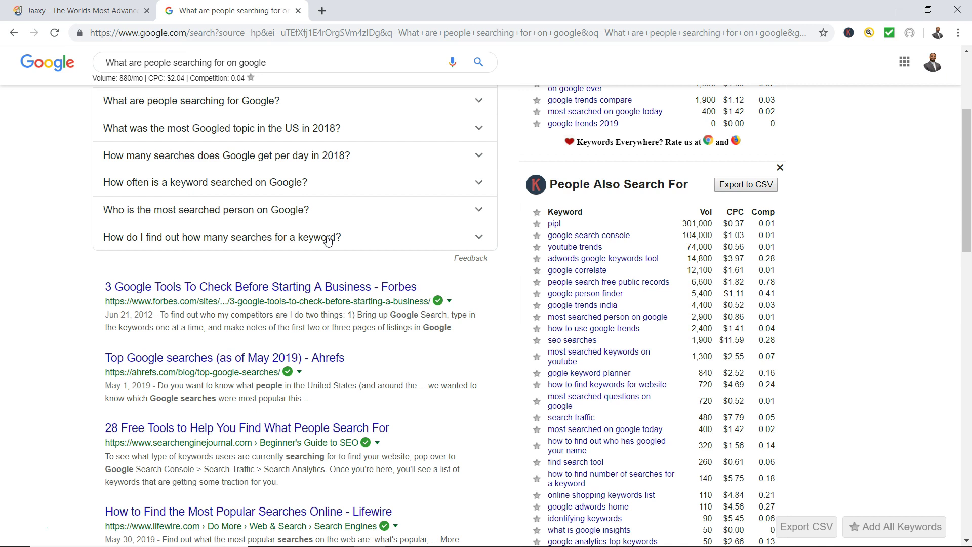
click(470, 242)
click(474, 236)
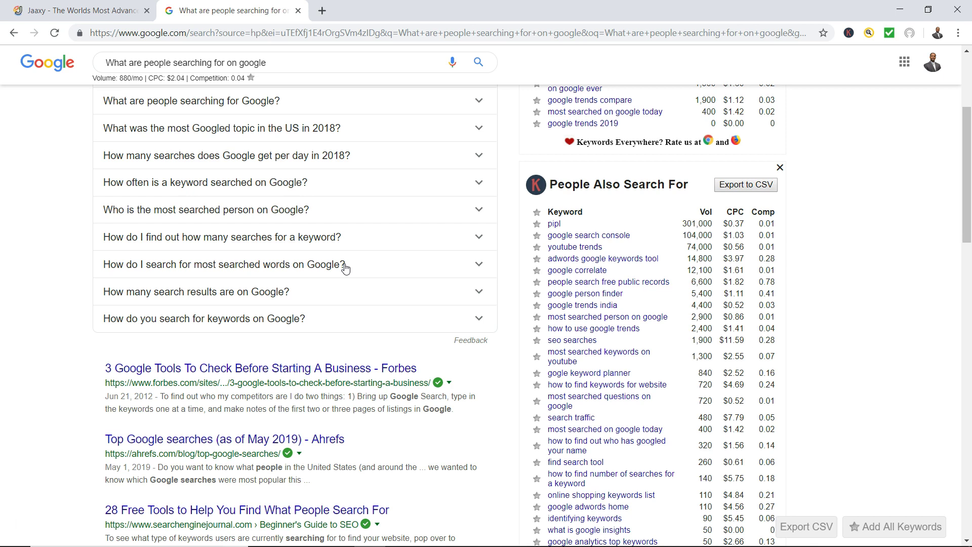
Expand and collapse the Google keyword-search question to load more People also ask entries.
scroll(350, 267, up, 4)
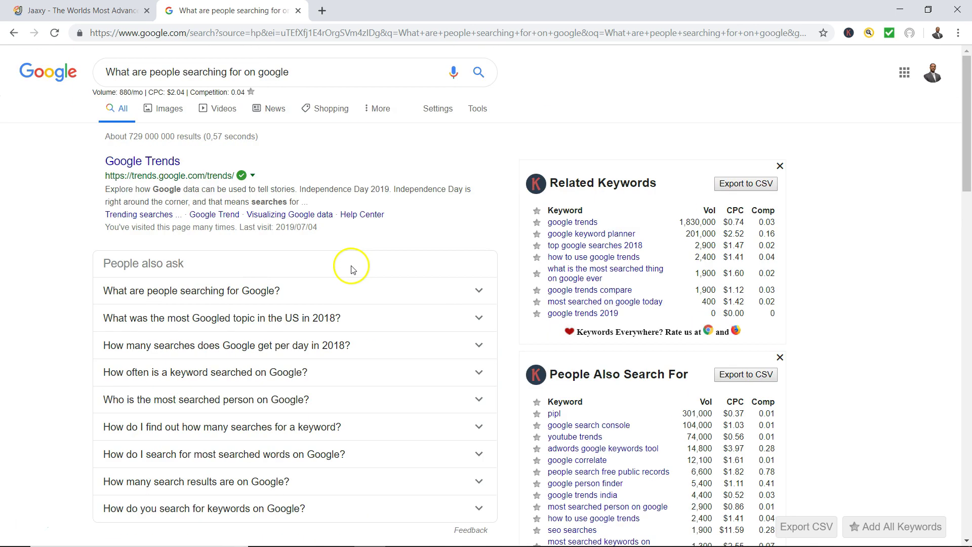
scroll(353, 269, down, 10)
scroll(358, 270, up, 10)
scroll(358, 269, down, 5)
scroll(357, 270, up, 1)
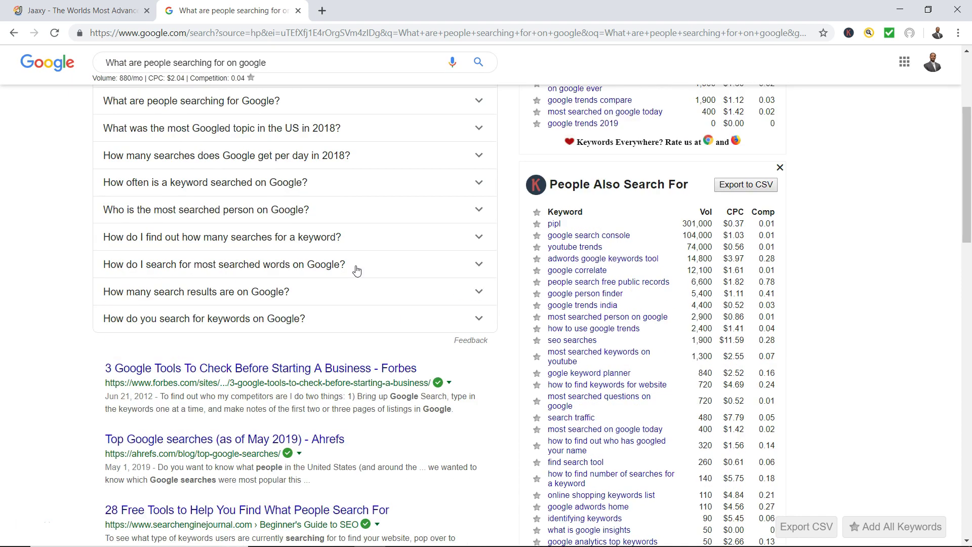
click(479, 318)
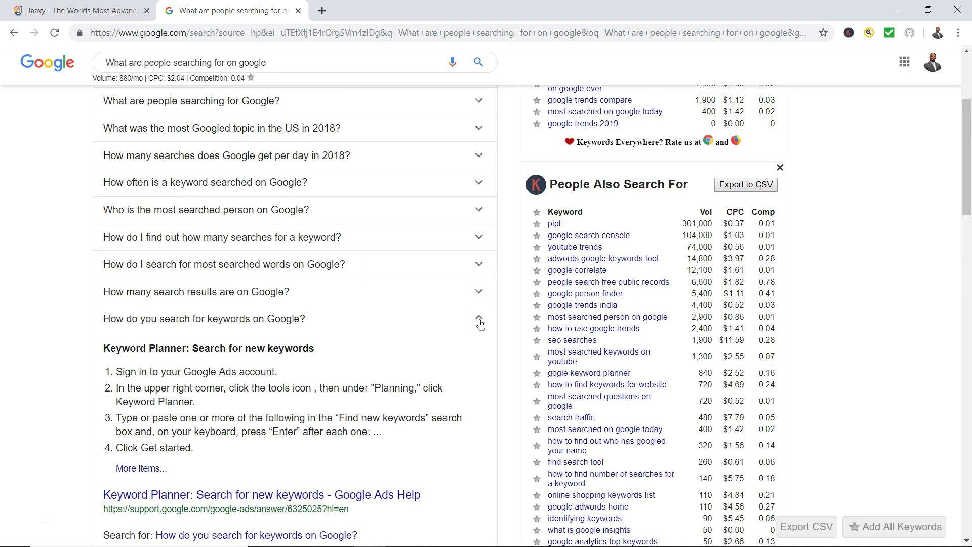
click(480, 319)
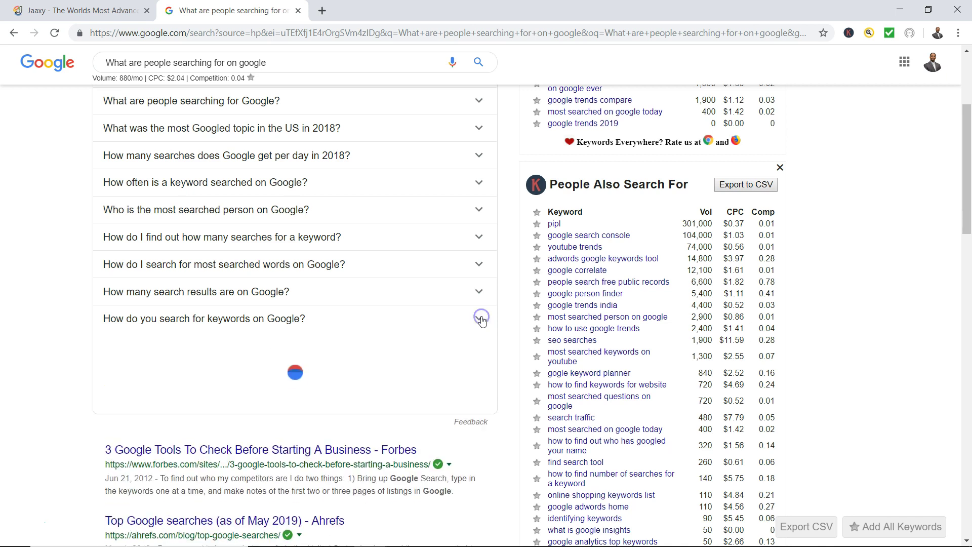
click(409, 347)
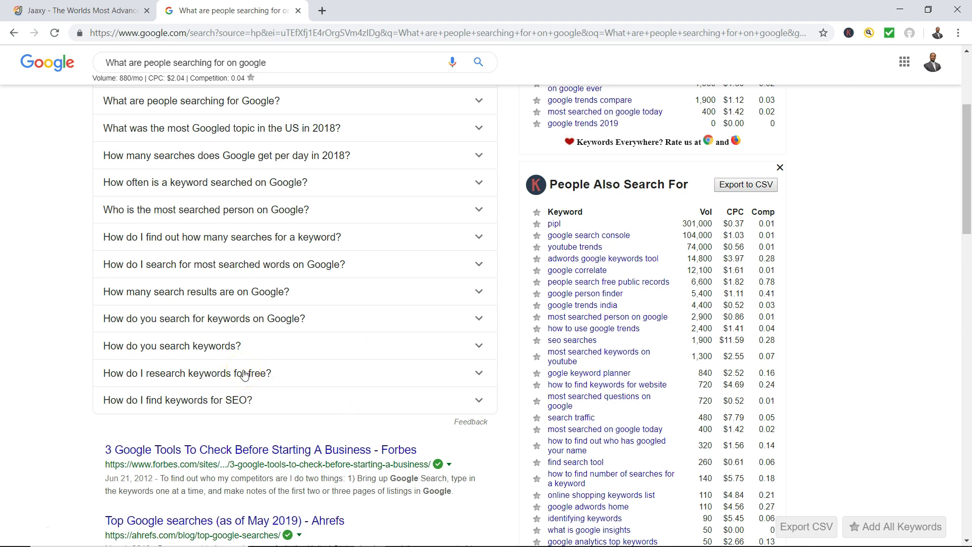
Read and close 'How do you search keywords?', then select 'How do I research keywords for free?'.
click(287, 345)
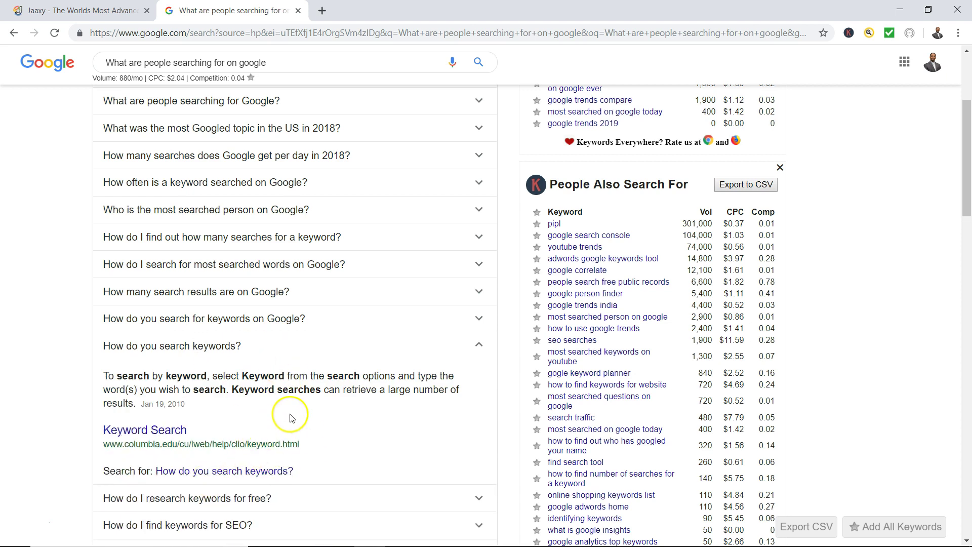
scroll(273, 415, down, 4)
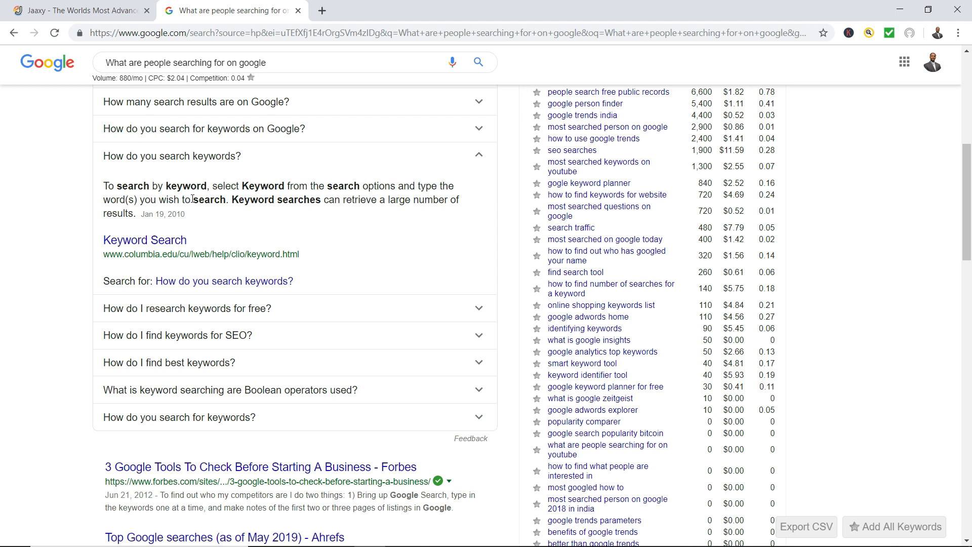
click(337, 156)
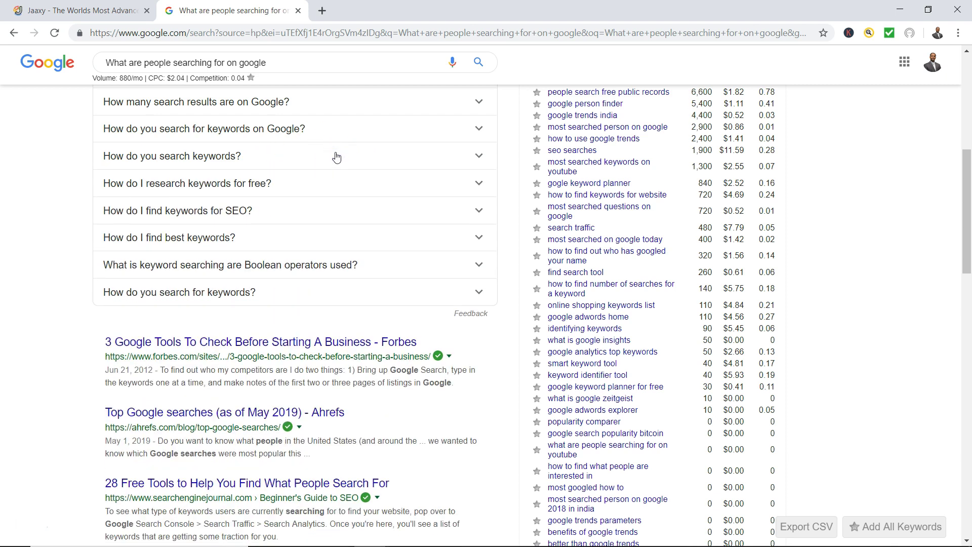
click(148, 187)
Run a Jaaxy keyword search for 'how do I research keywords for free'.
click(284, 190)
click(117, 13)
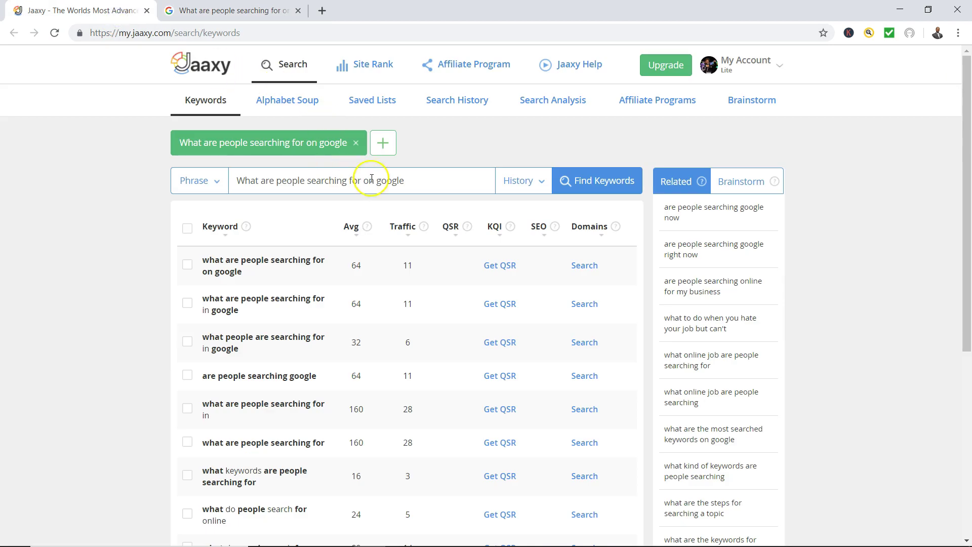
triple_click(408, 184)
text(h)
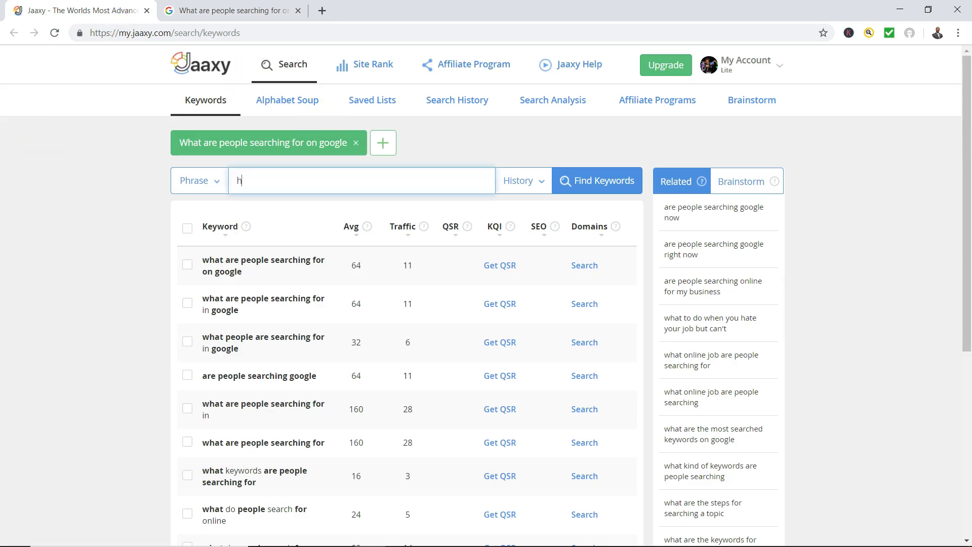
text(ow do I)
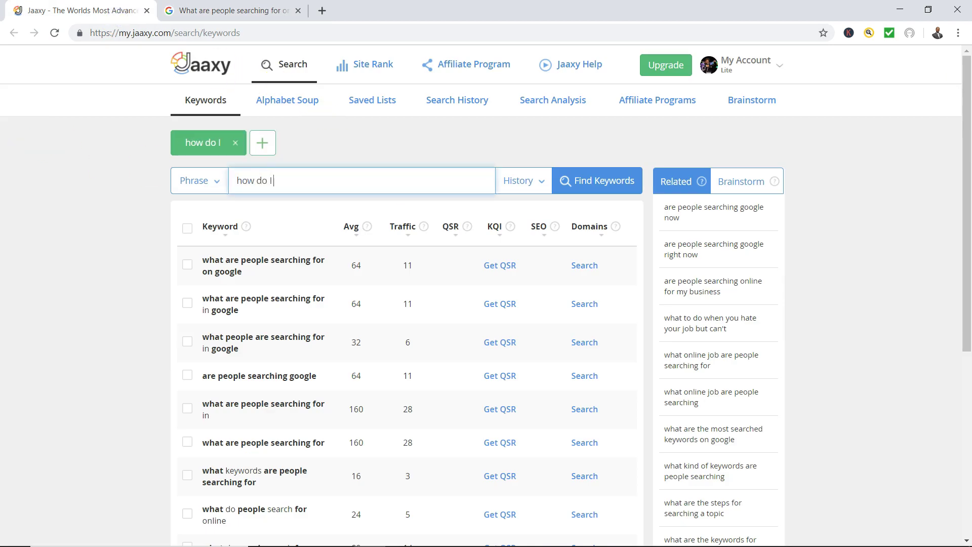
text( resear)
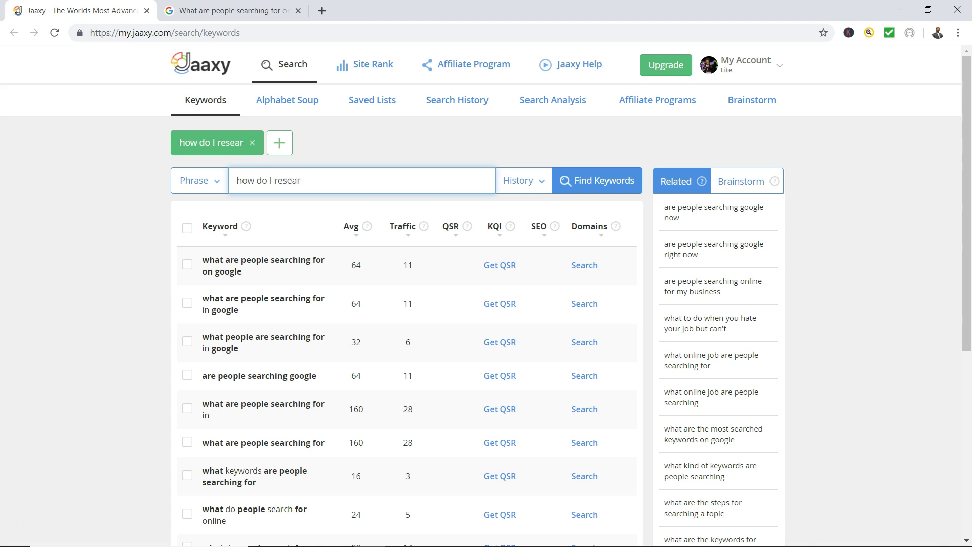
text(ch sky)
key(BackSpace)
key(BackSpace)
key(BackSpace)
key(BackSpace)
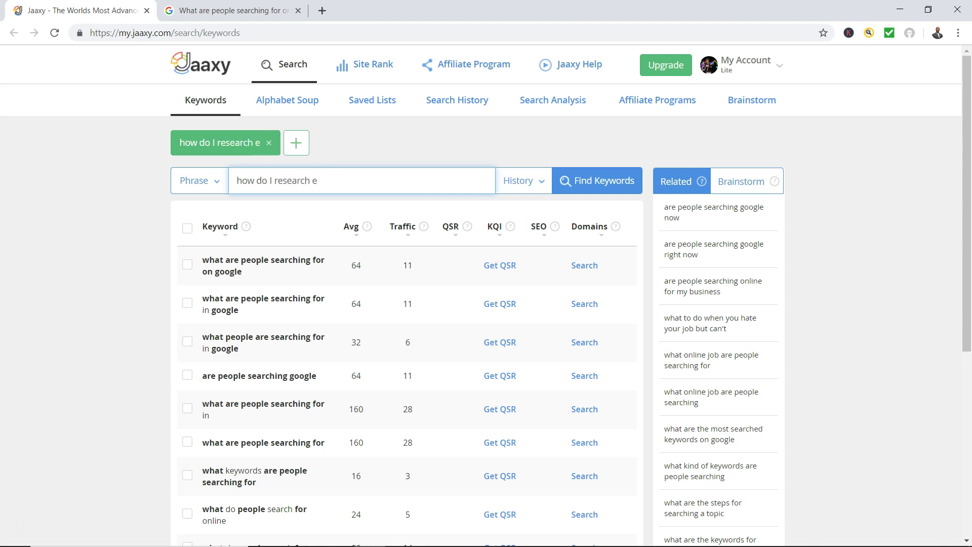
text(keyword)
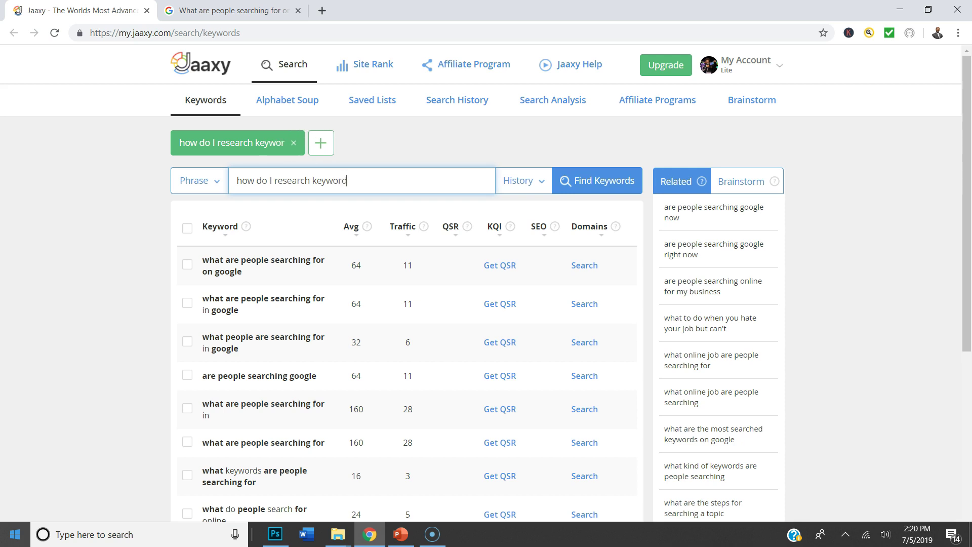
text(s for free)
key(Return)
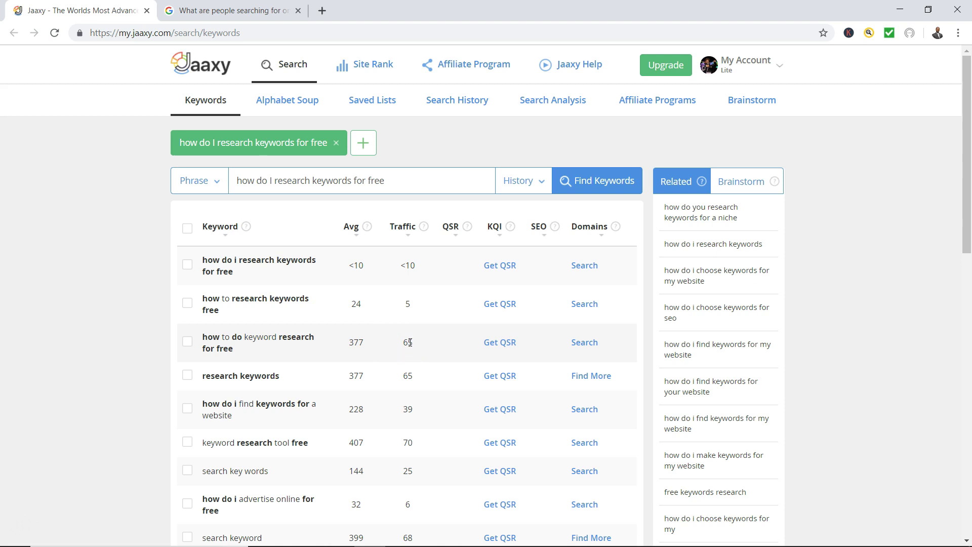
Load QSR, KQI and SEO scores for the three 'research keywords free' phrase variants.
click(498, 342)
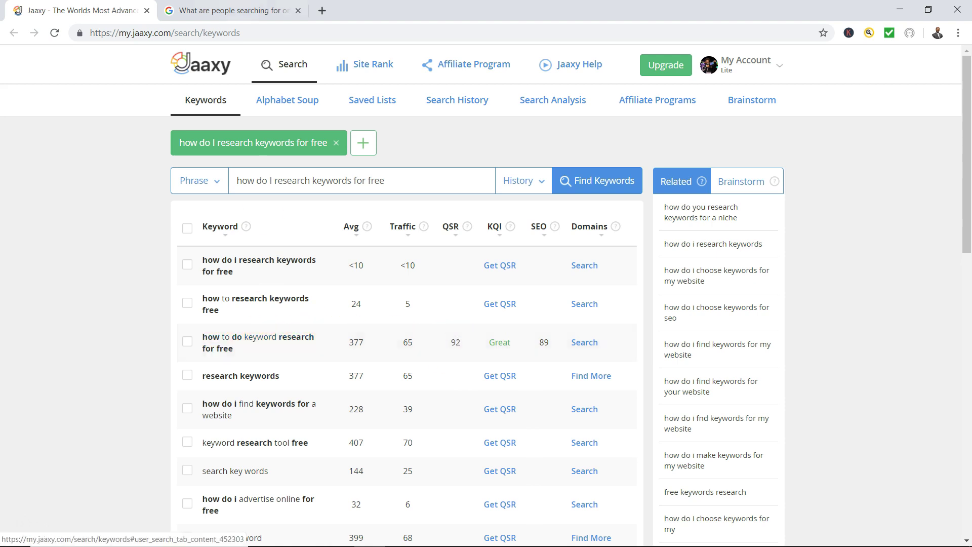
click(236, 10)
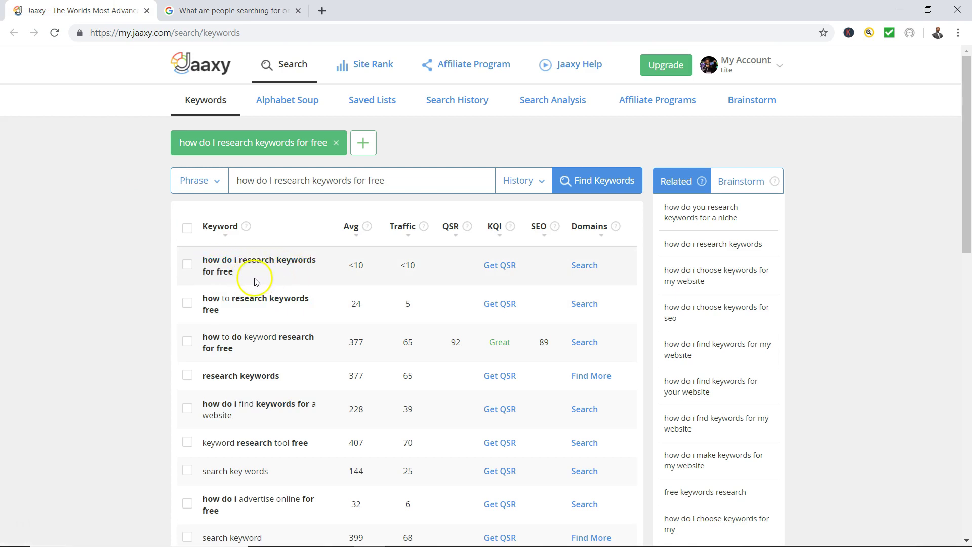
click(500, 266)
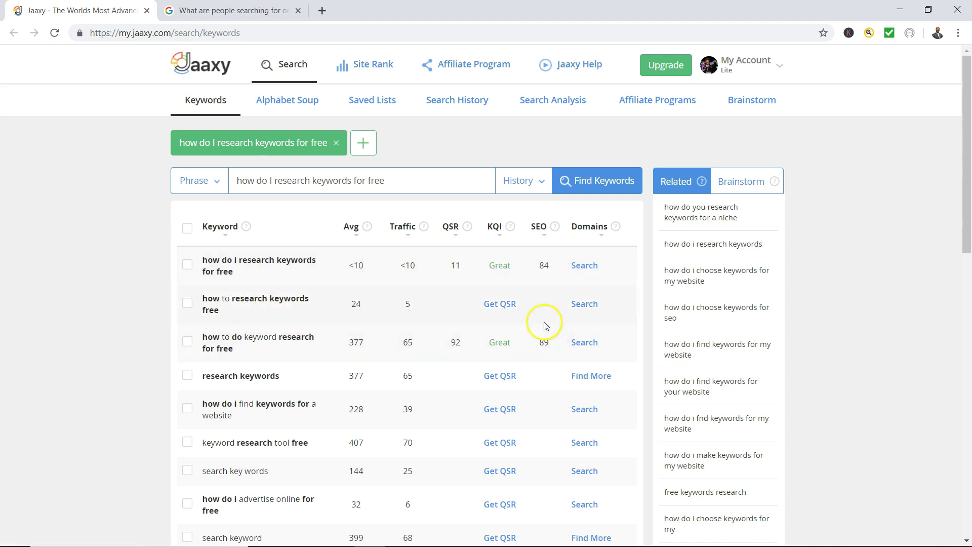
click(496, 306)
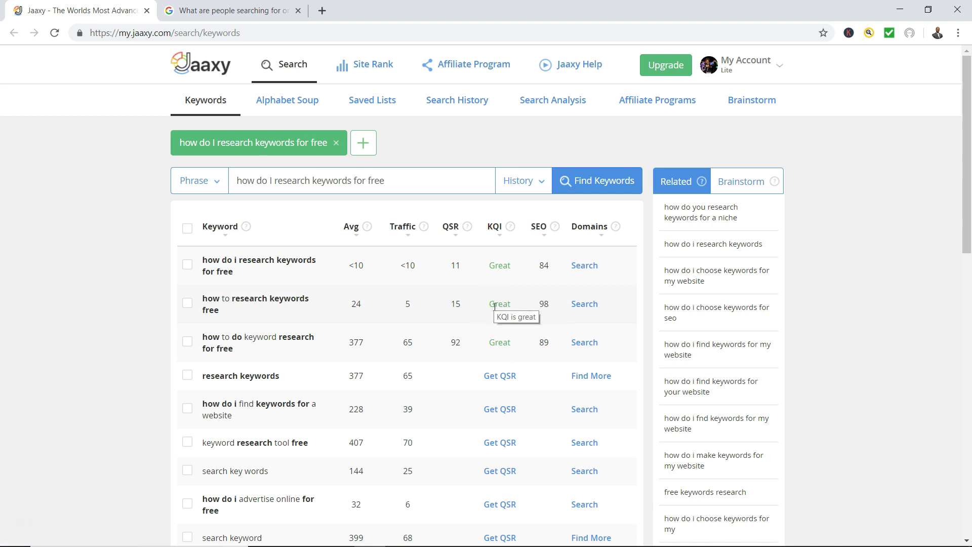
Back on the Google results, expand and collapse 'What are people searching for Google?'.
click(206, 8)
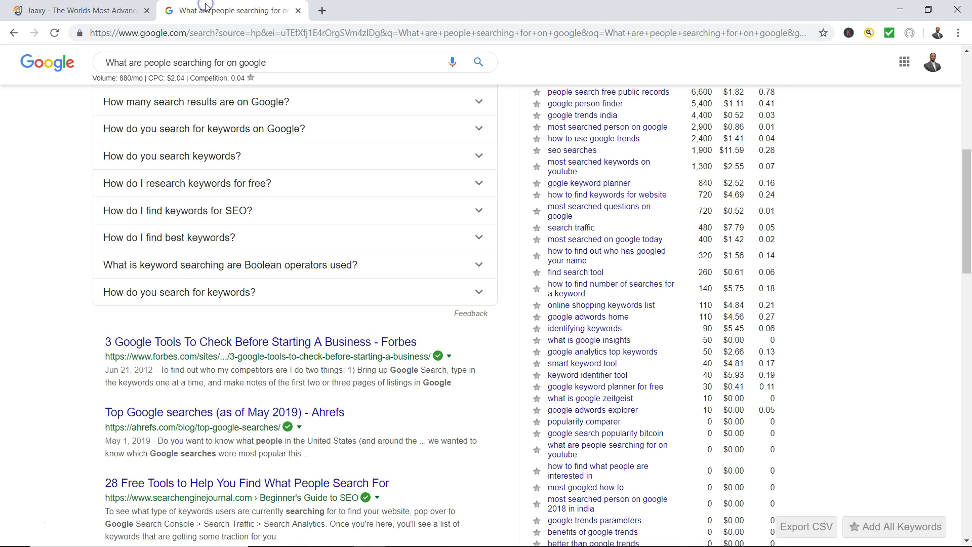
scroll(268, 336, up, 8)
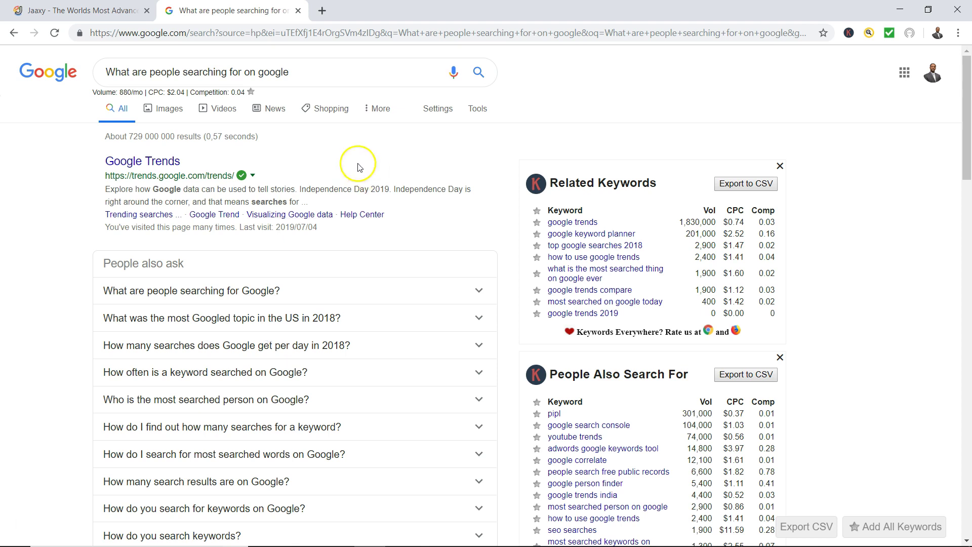
click(303, 82)
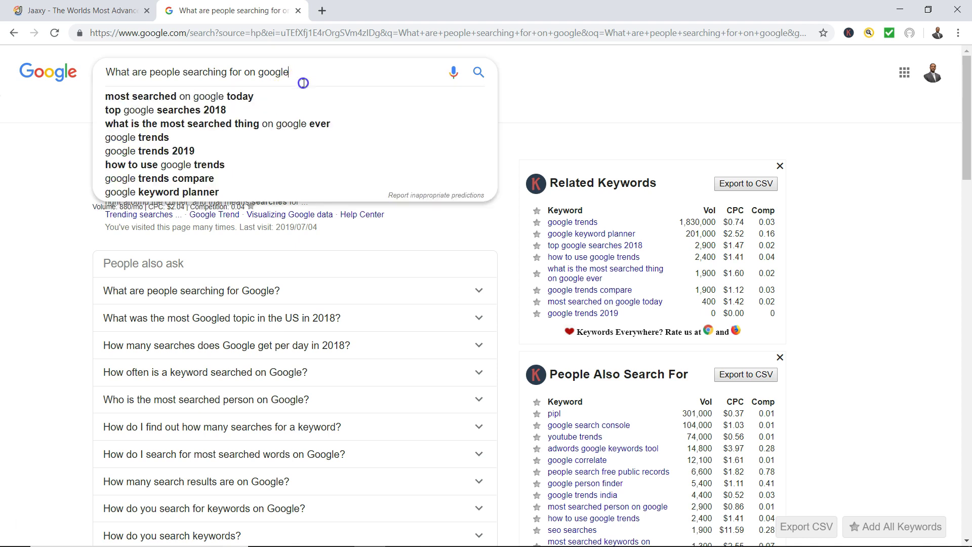
click(304, 288)
click(445, 292)
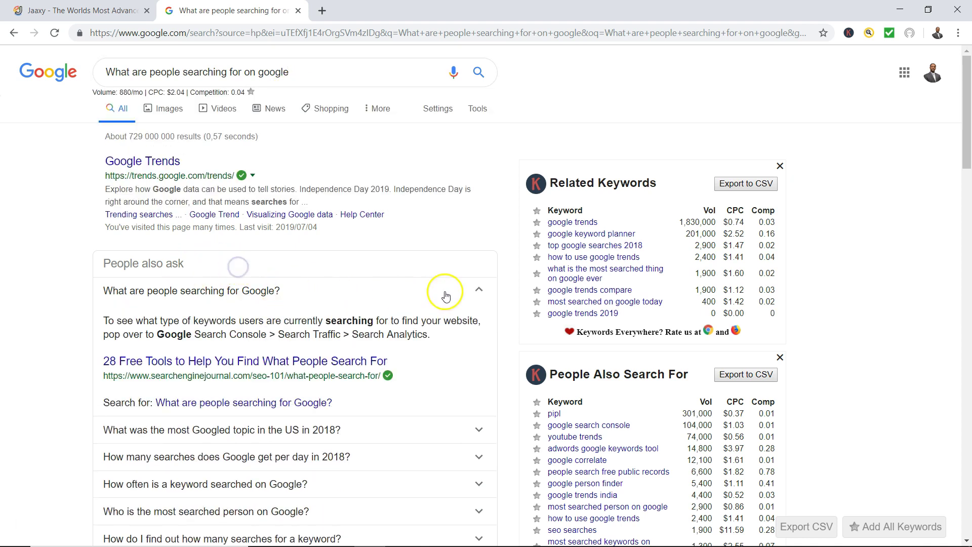
Toggle that answer again to reveal new questions like 'Does Google trends have an API?'.
scroll(434, 288, down, 7)
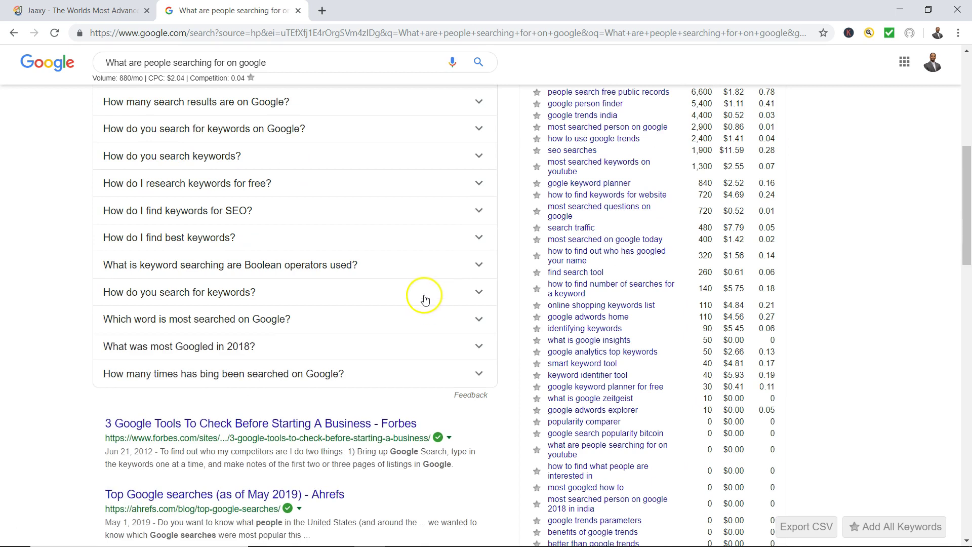
scroll(425, 297, up, 8)
click(424, 296)
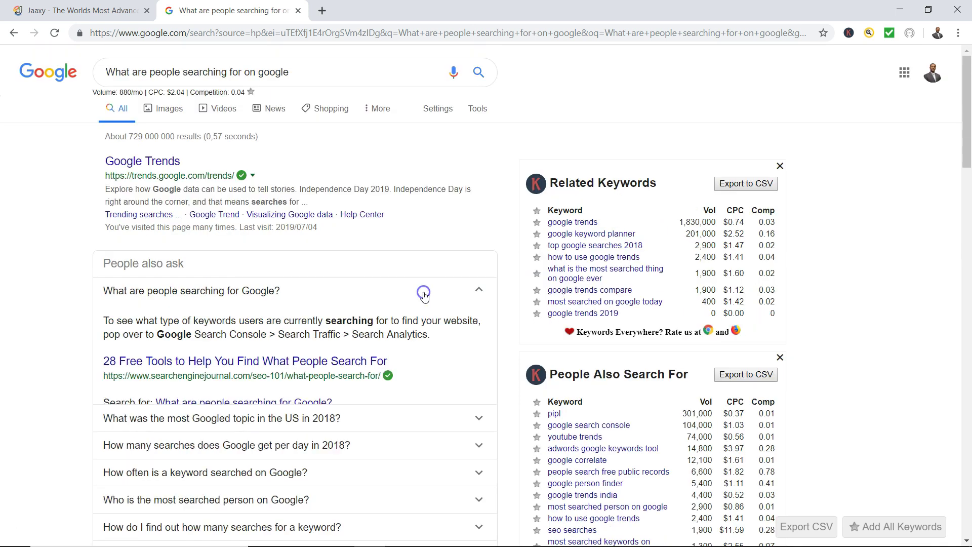
click(424, 296)
scroll(425, 296, down, 9)
scroll(424, 297, down, 2)
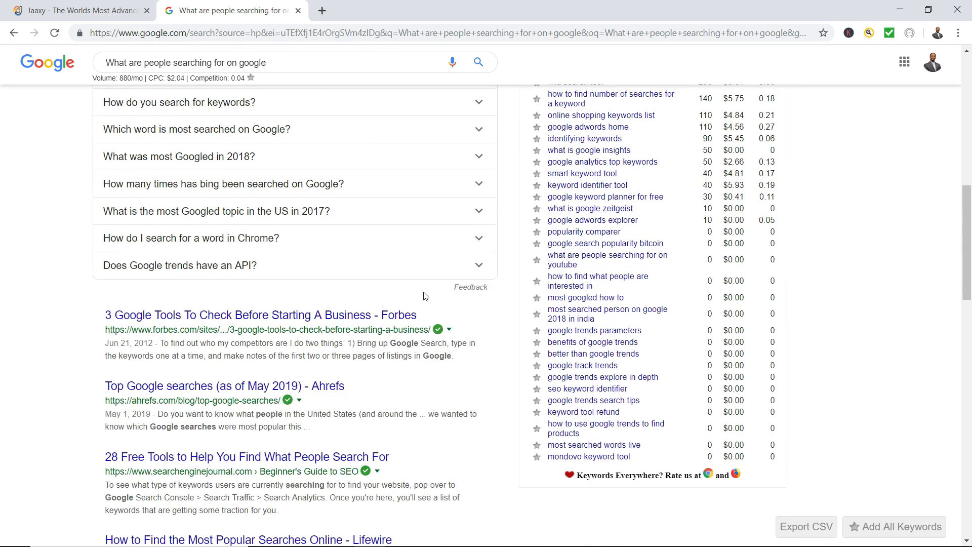